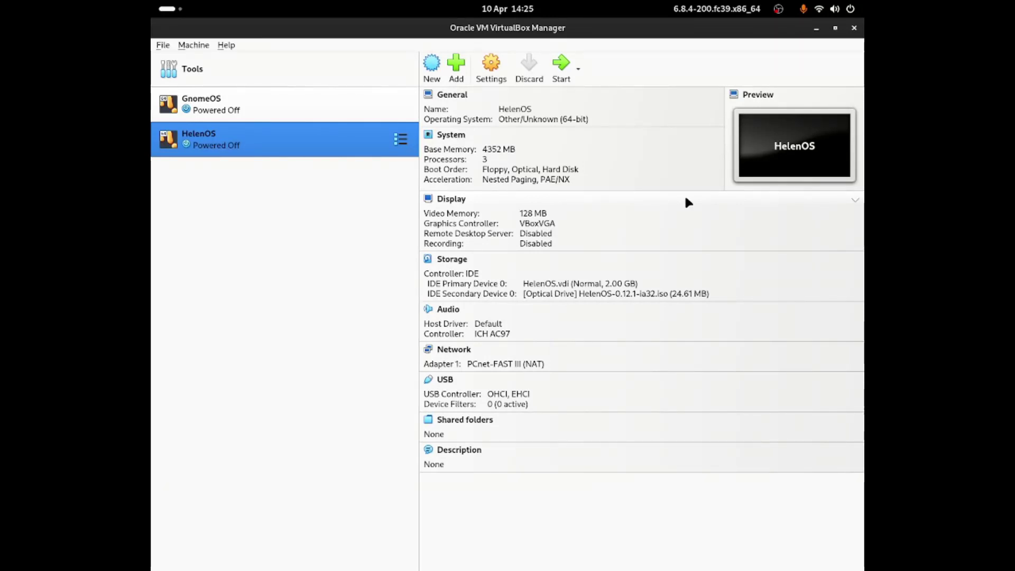
- Leave the HelenOS machine details and switch to the Firefox window showing HelenOS screenshots
left_click(170, 8)
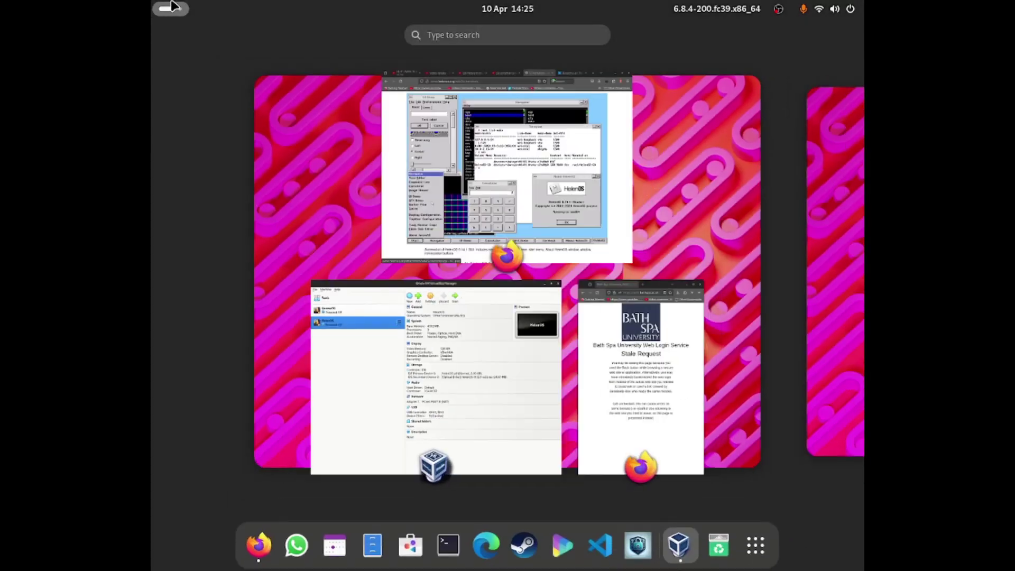
left_click(408, 122)
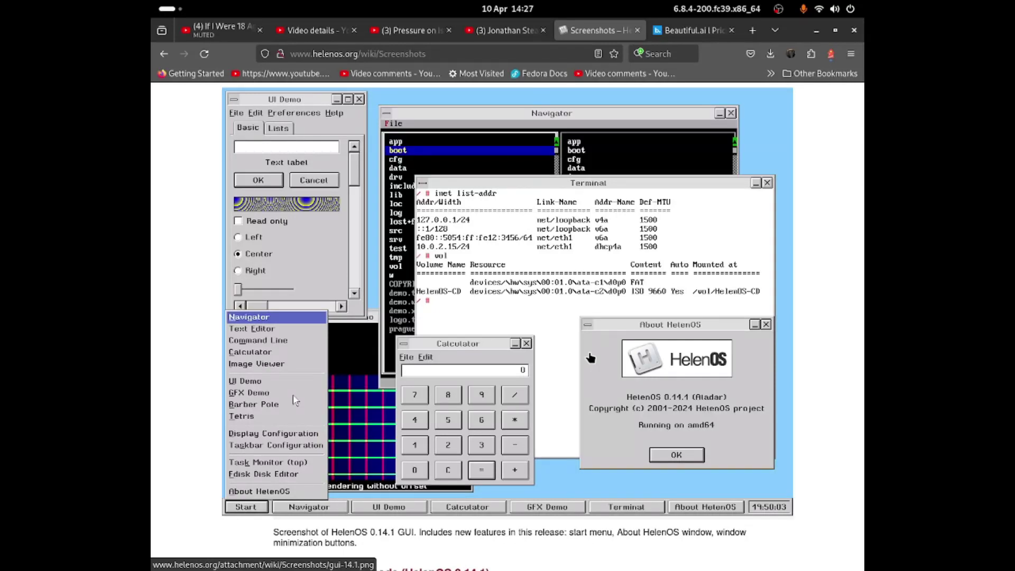
- Scroll to the top of the Screenshots page, then go back to the About HelenOS page
scroll(550, 407, "up", 5)
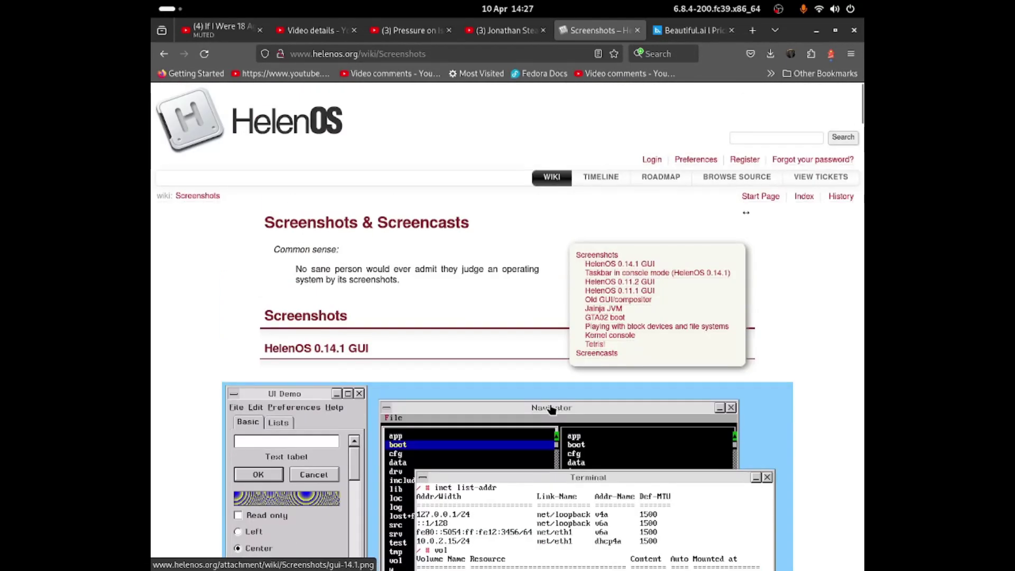
key("alt+Left")
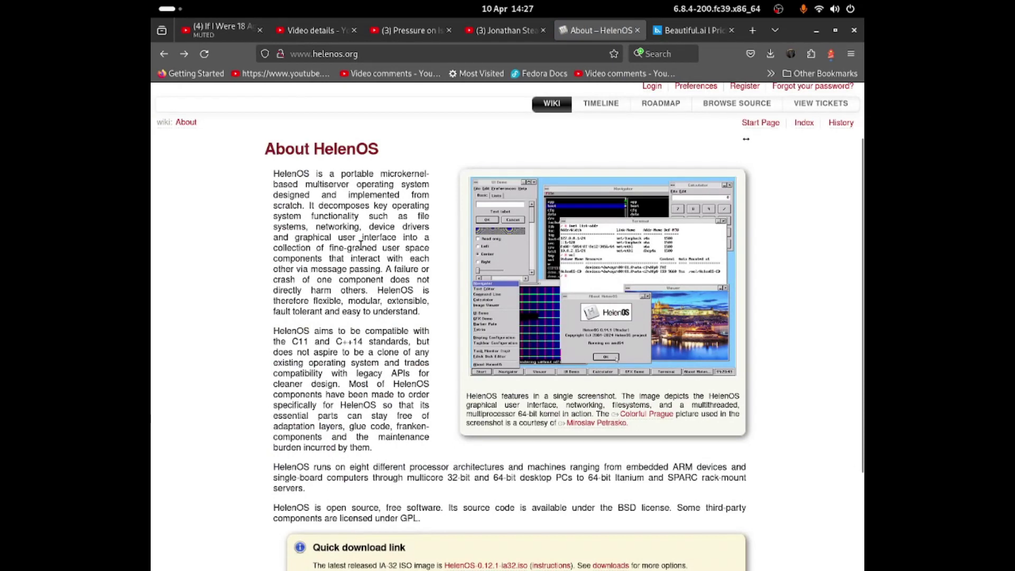
triple_click(347, 195)
double_click(347, 195)
left_click(326, 186)
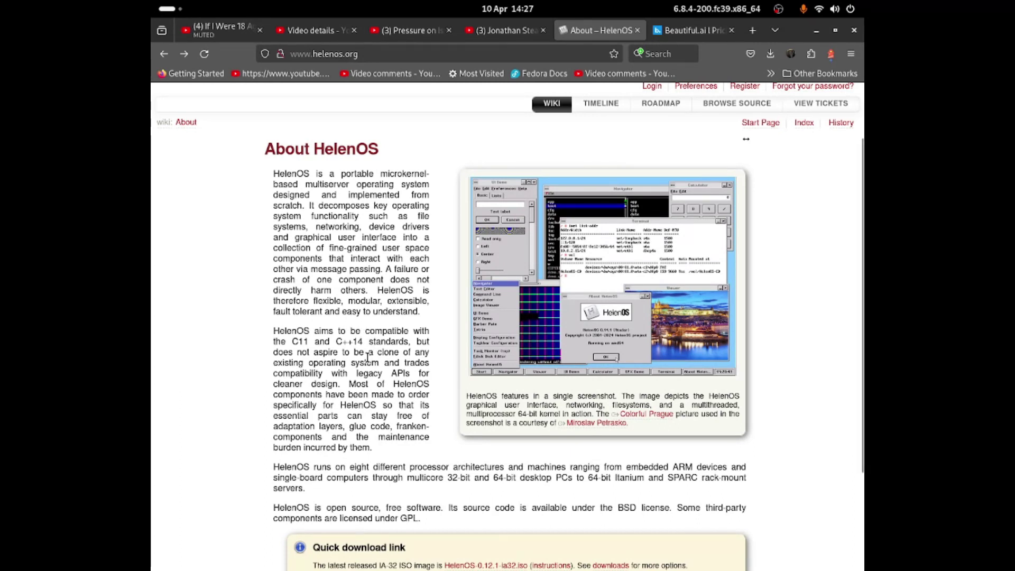
- Read down the About HelenOS page, selecting and deselecting the 'HelenOS runs on eight' paragraph, then show the window overview
scroll(366, 358, "down", 3)
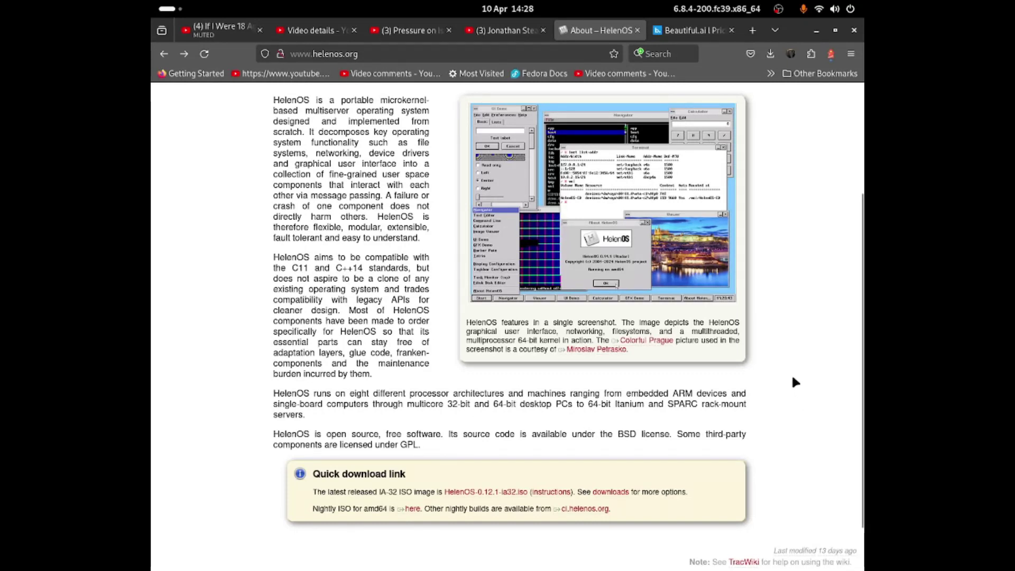
left_click_drag(551, 404, 509, 397)
left_click(500, 399)
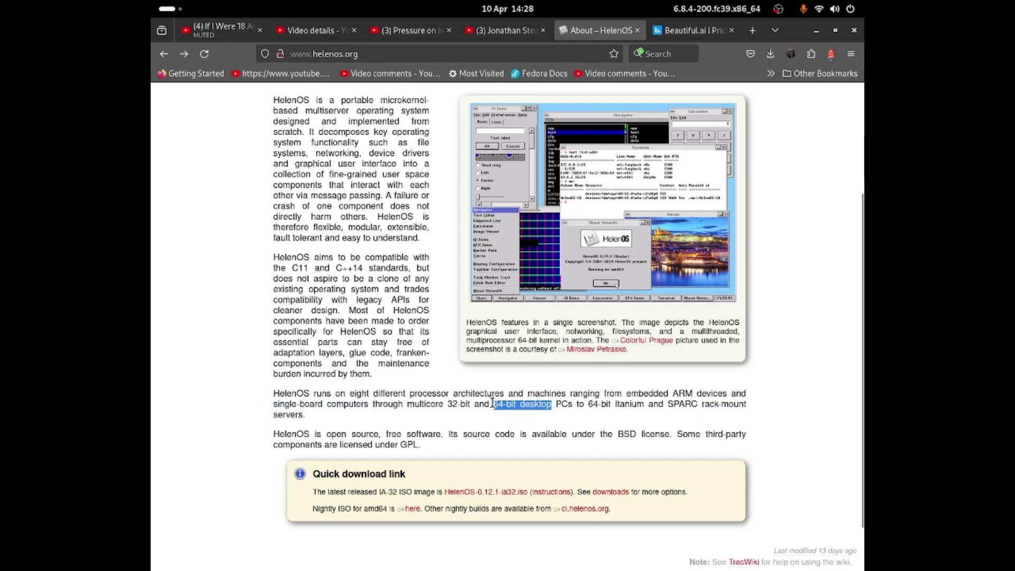
triple_click(456, 405)
left_click(461, 406)
triple_click(461, 406)
left_click(463, 407)
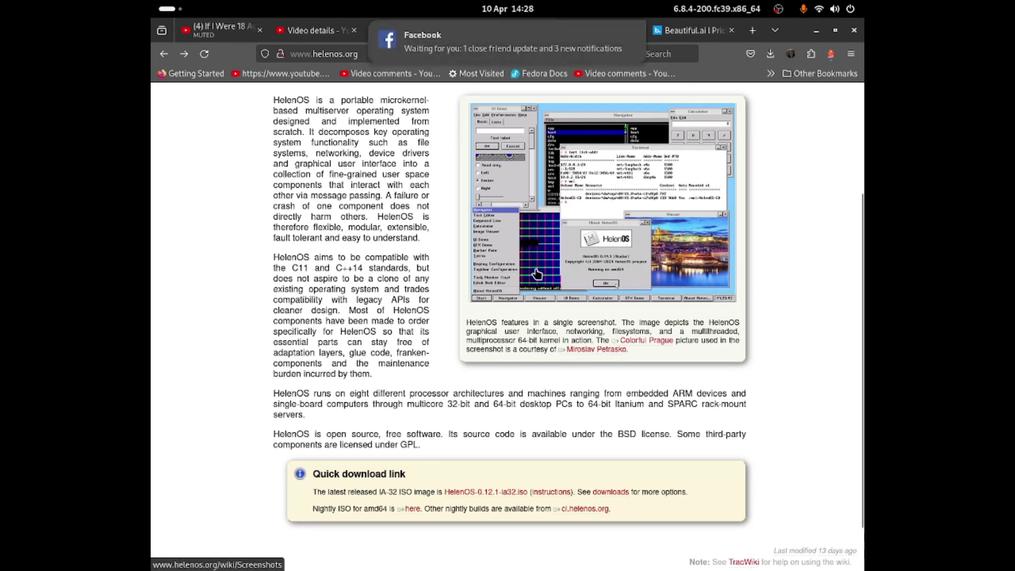
left_click(170, 8)
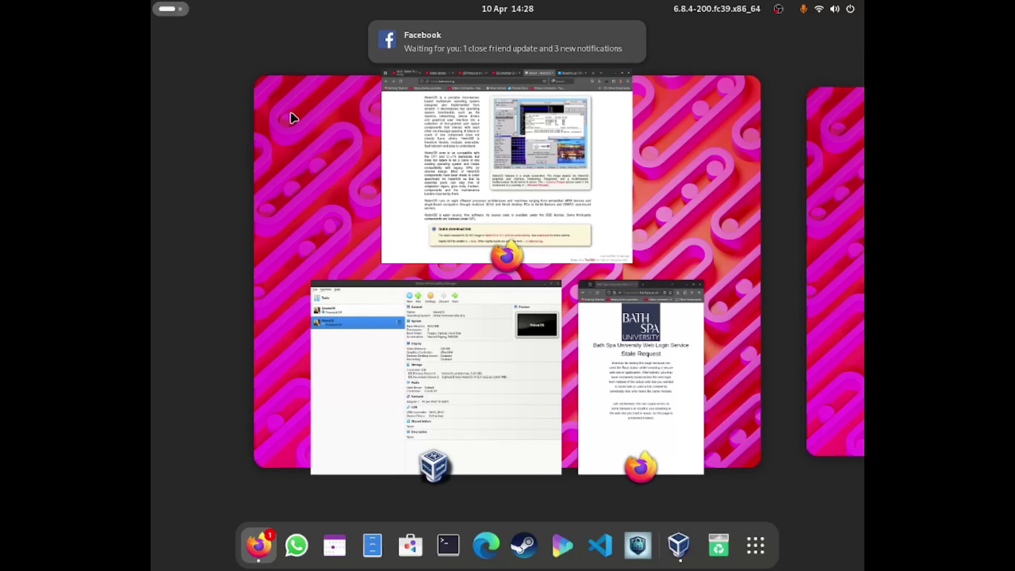
- In VirtualBox Manager, review HelenOS Display settings (128 MB video memory), close unchanged, and start the VM
left_click(470, 306)
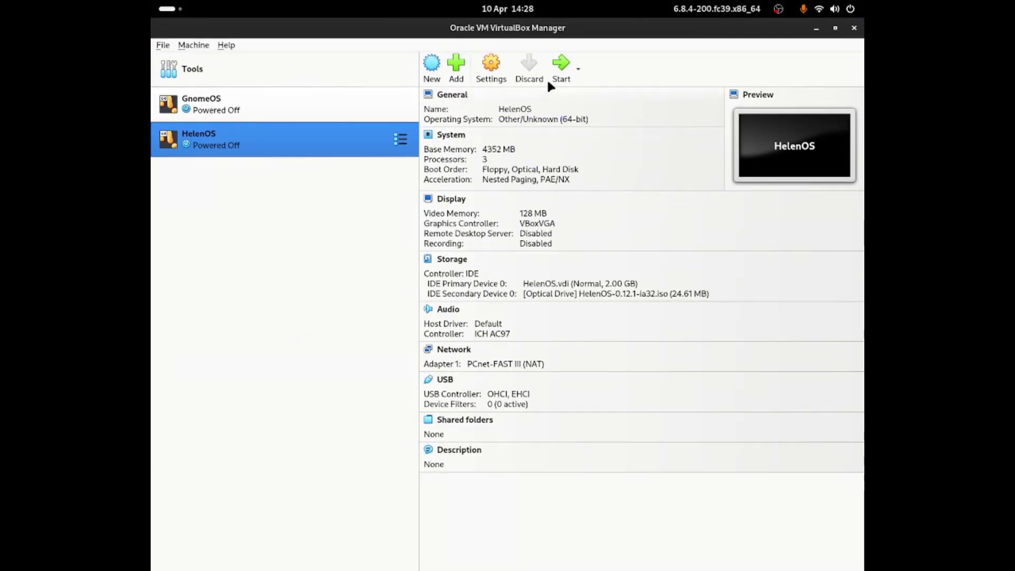
left_click(489, 79)
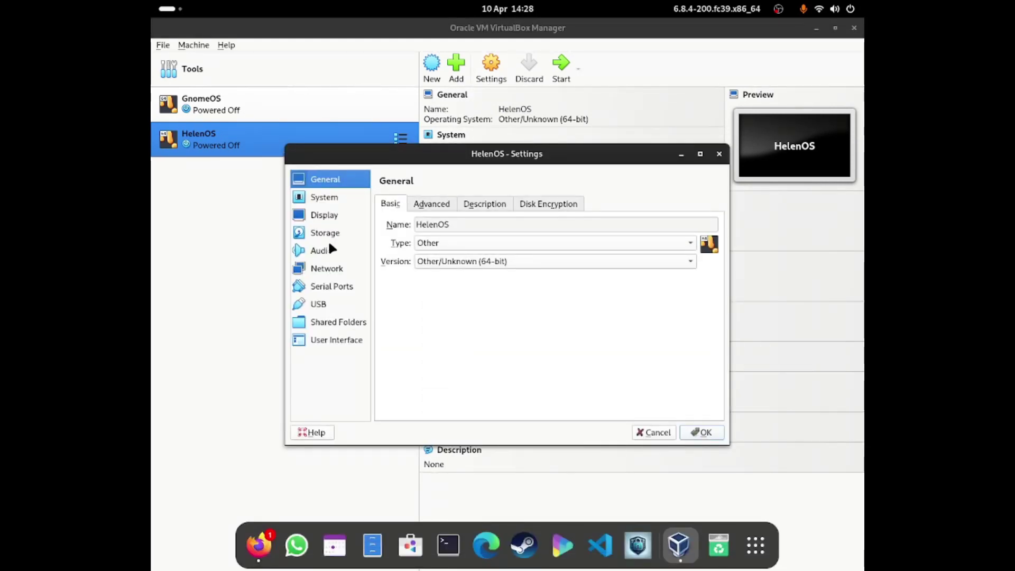
left_click(325, 215)
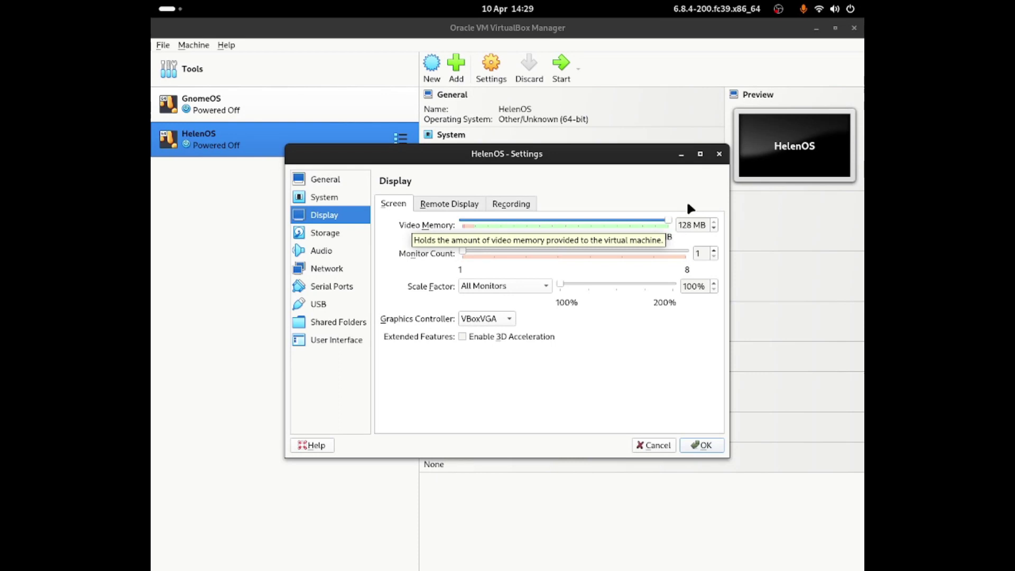
key("Return")
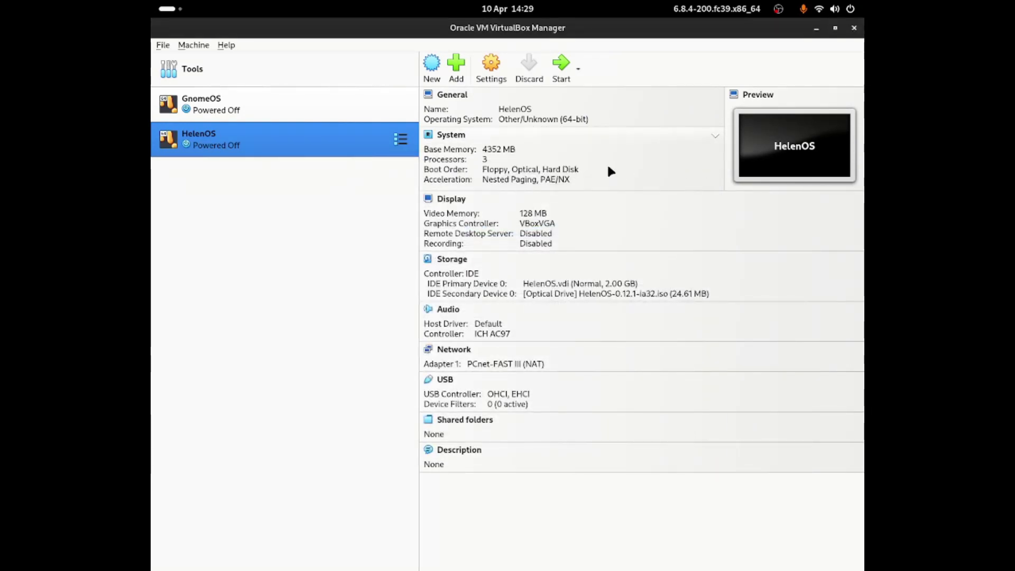
left_click(559, 78)
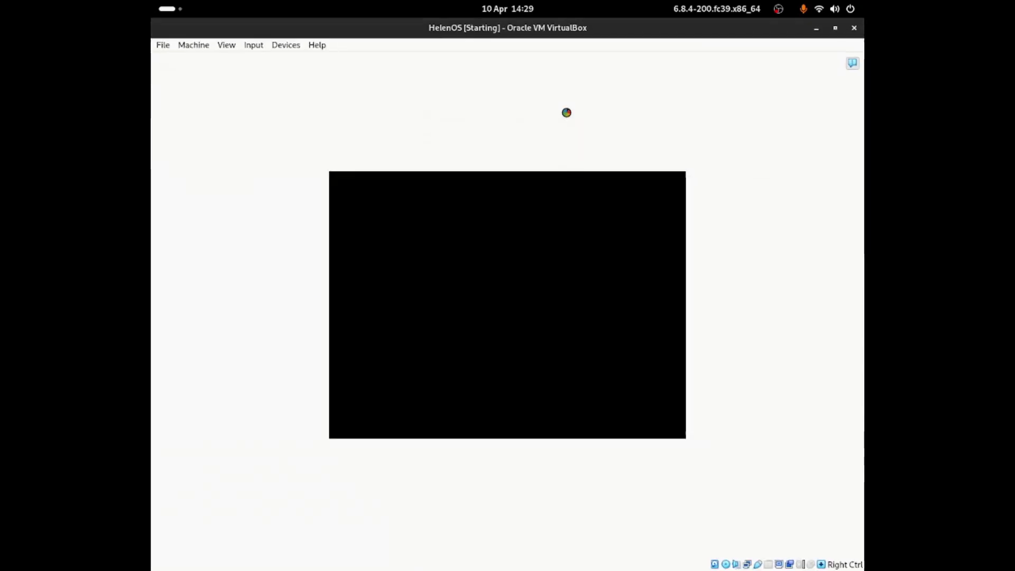
- Capture mouse and keyboard into the VM and boot HelenOS 0.12.1 from the GRUB menu
left_click(846, 74)
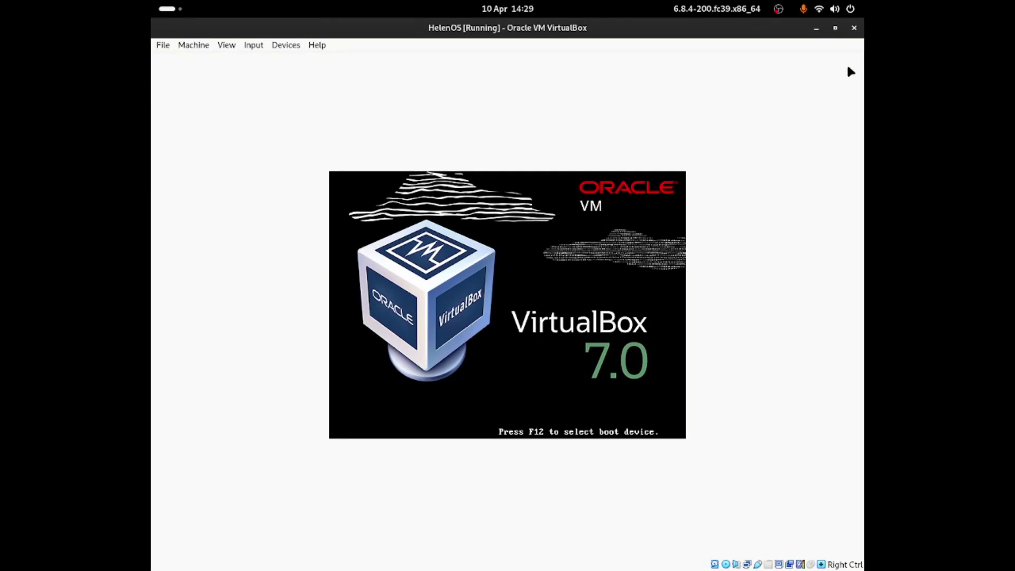
left_click(571, 226)
left_click(535, 394)
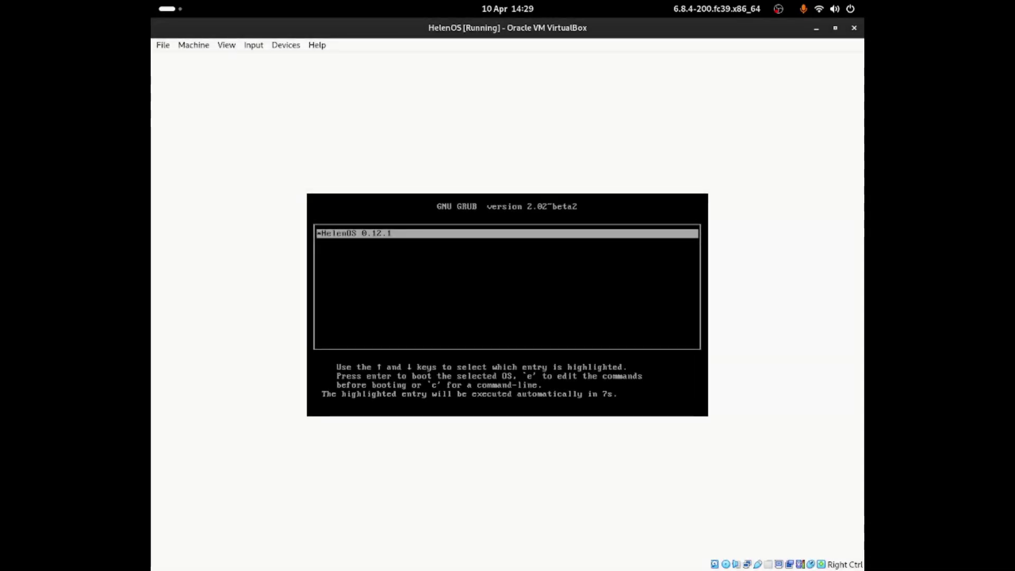
key("Return")
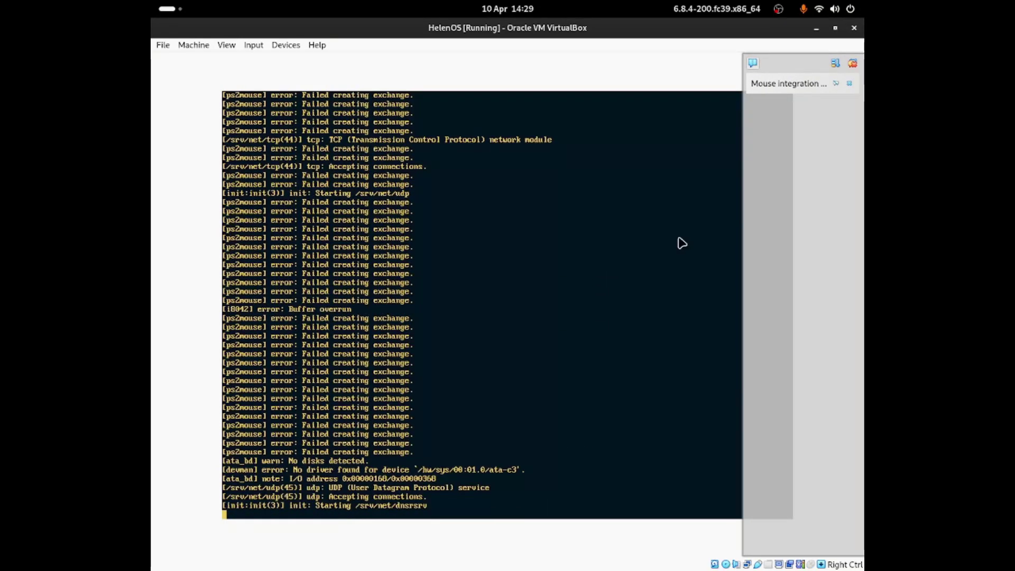
left_click(850, 66)
- Capture the mouse and keyboard into the HelenOS VM display while it boots
left_click(523, 233)
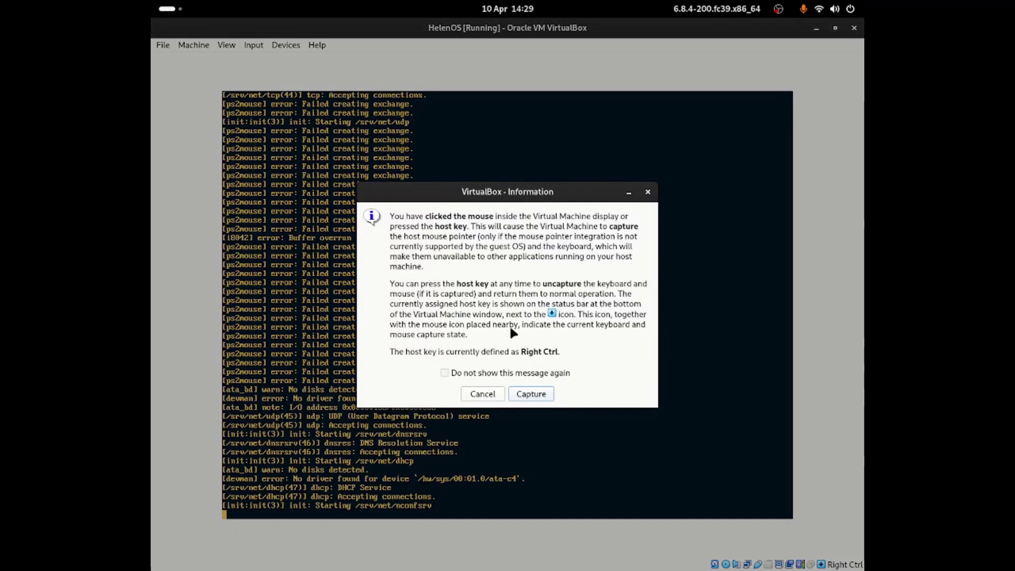
left_click(530, 392)
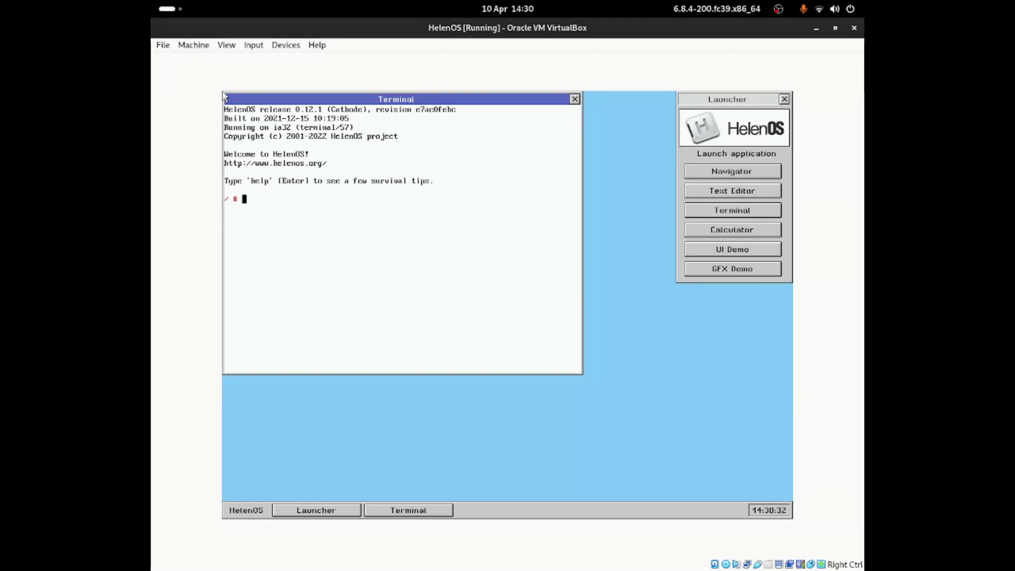
- Move the HelenOS Terminal window lower on the desktop and recapture the mouse
left_click_drag(224, 95, 223, 238)
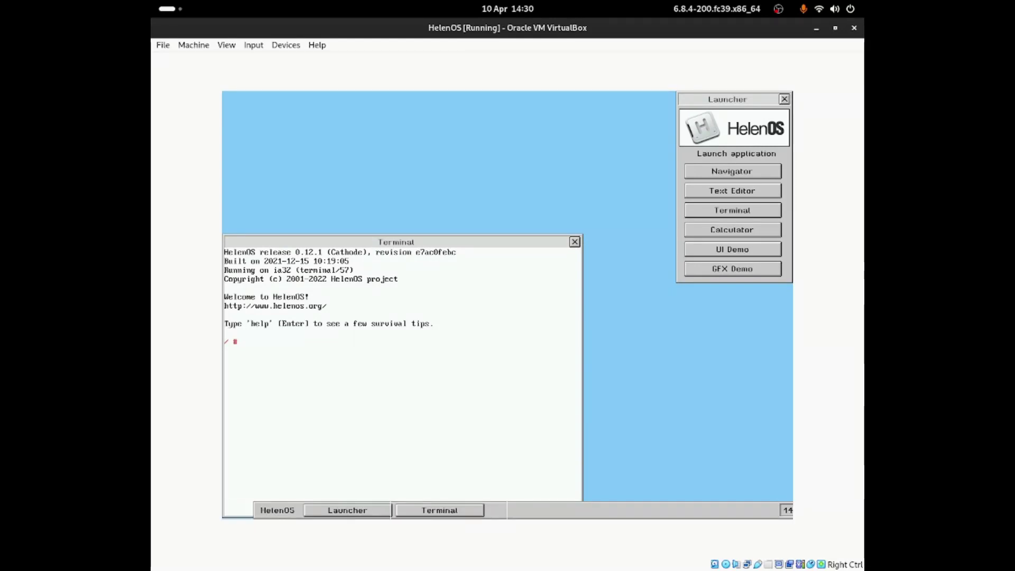
left_click(523, 388)
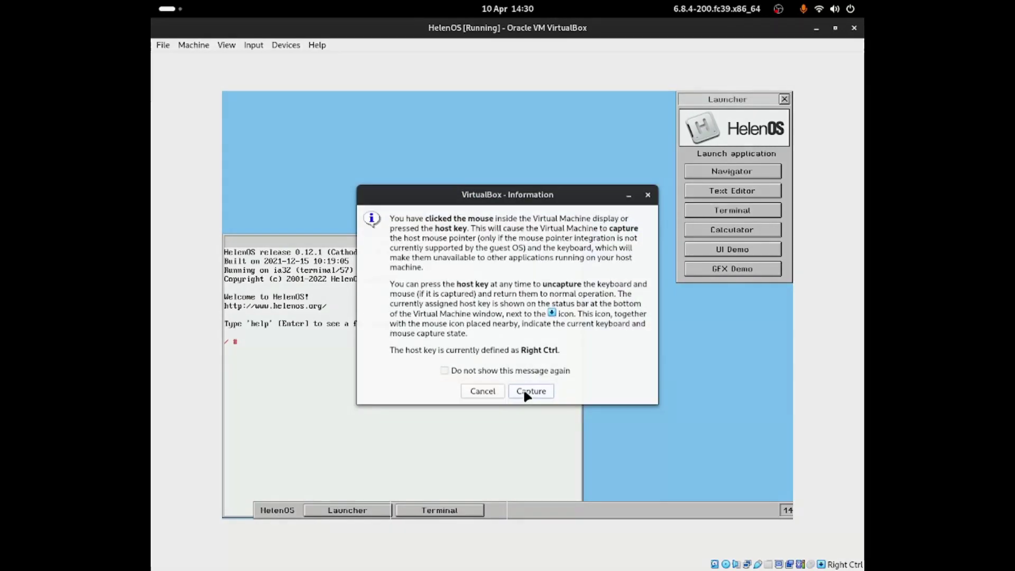
left_click(524, 389)
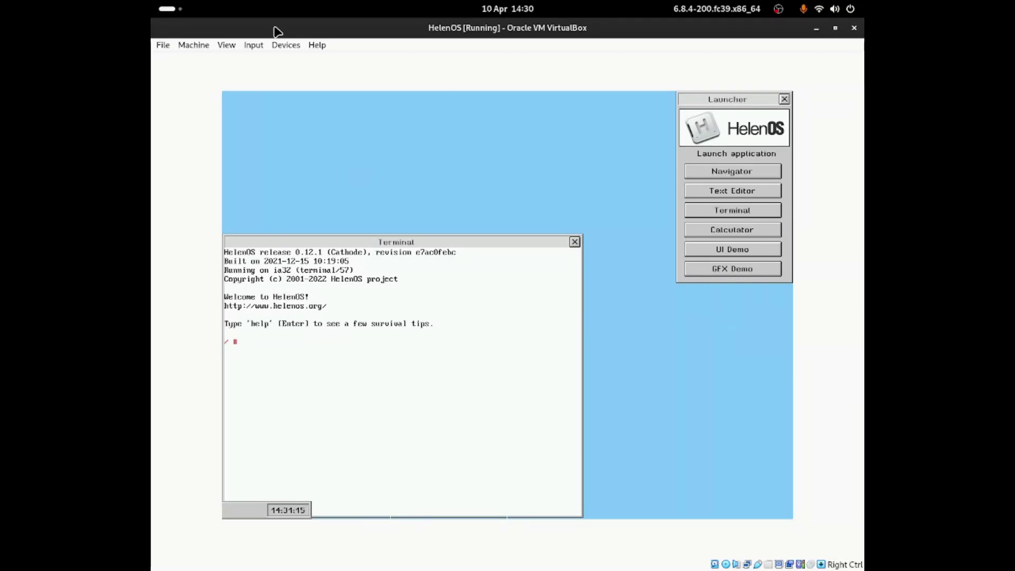
- Reset the running HelenOS virtual machine from the Machine menu and confirm
left_click(193, 45)
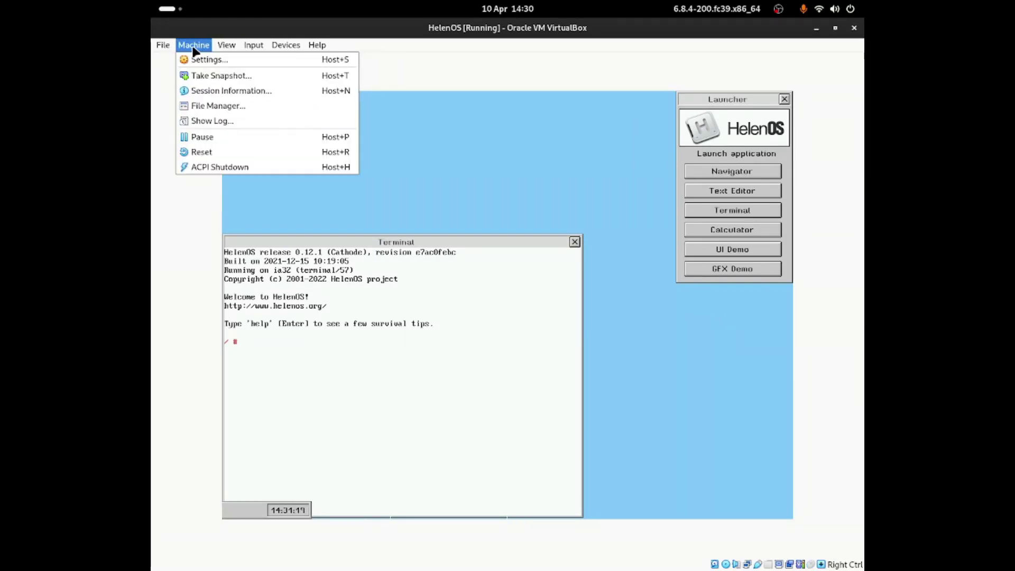
left_click(202, 152)
left_click(527, 354)
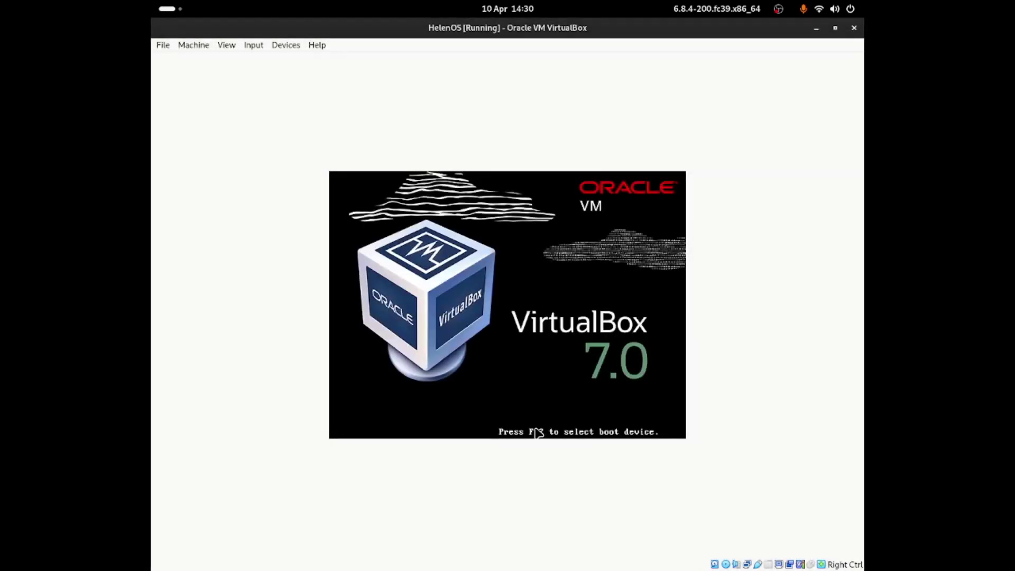
- Capture mouse and keyboard, boot HelenOS from the GRUB menu, and type ls in the Terminal
left_click(436, 273)
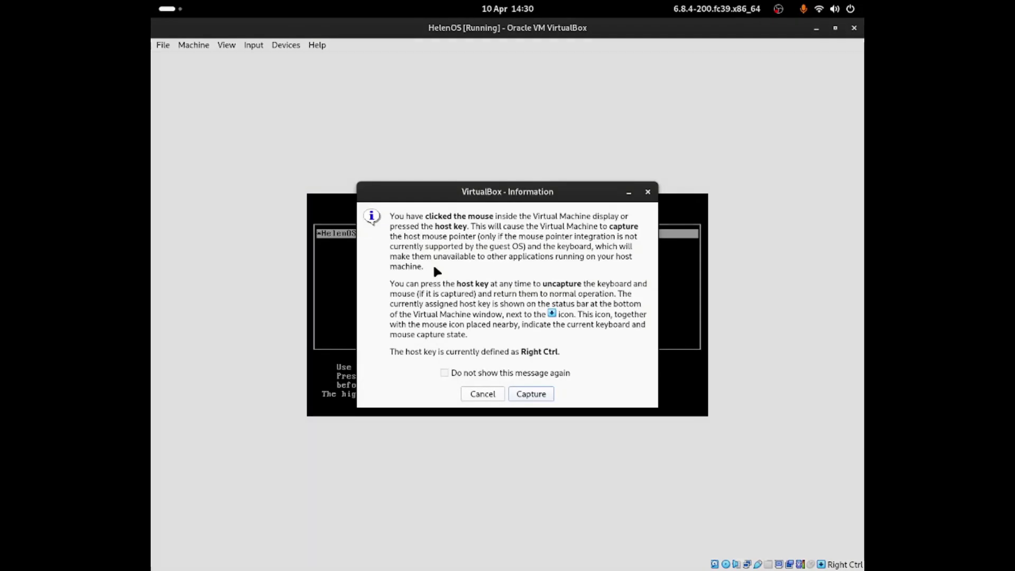
left_click(519, 394)
key("Return")
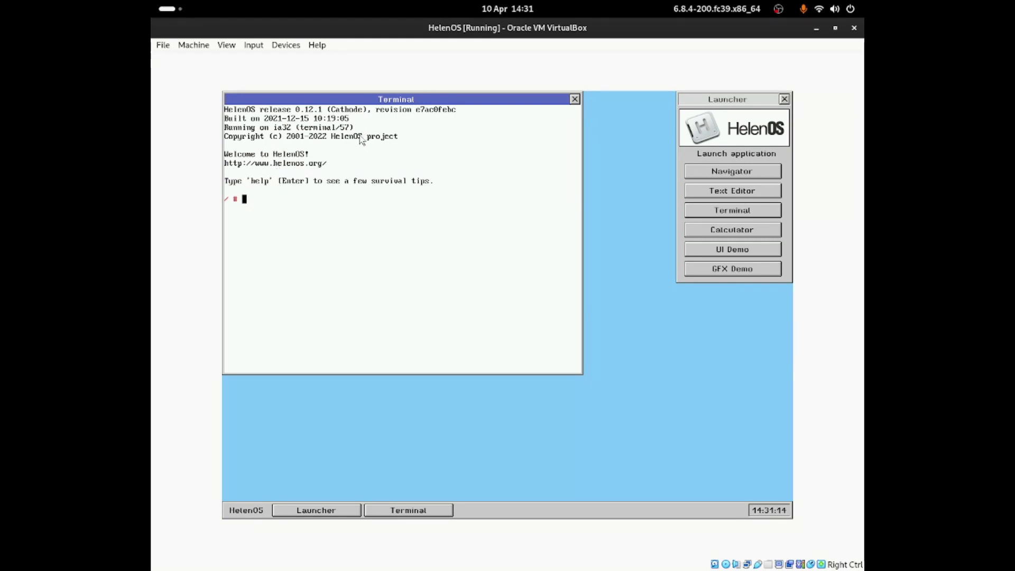
type("ls")
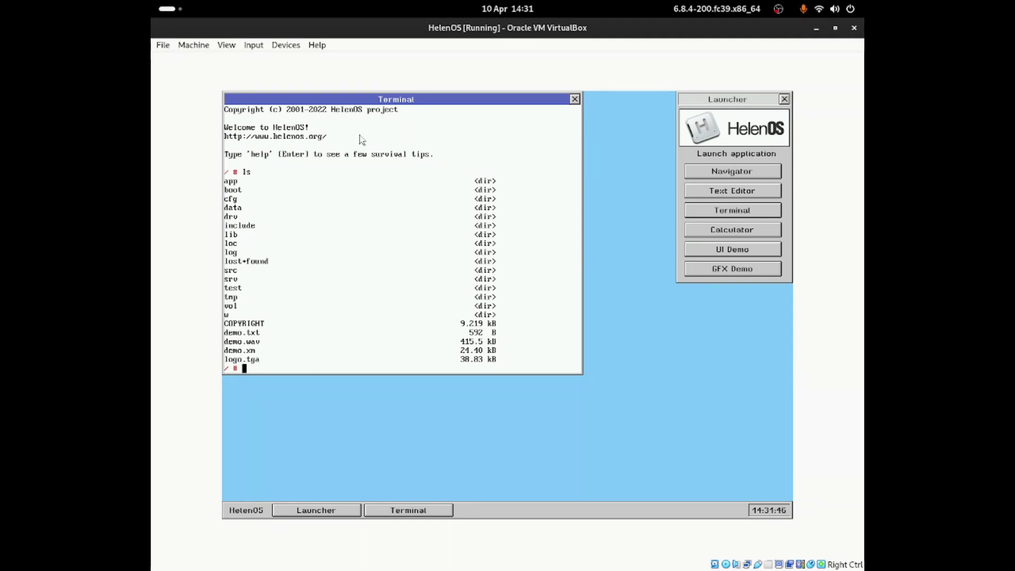
- Change into the app folder with cd app and list its programs with ls
type("cd app")
key("Return")
type("ls")
key("Return")
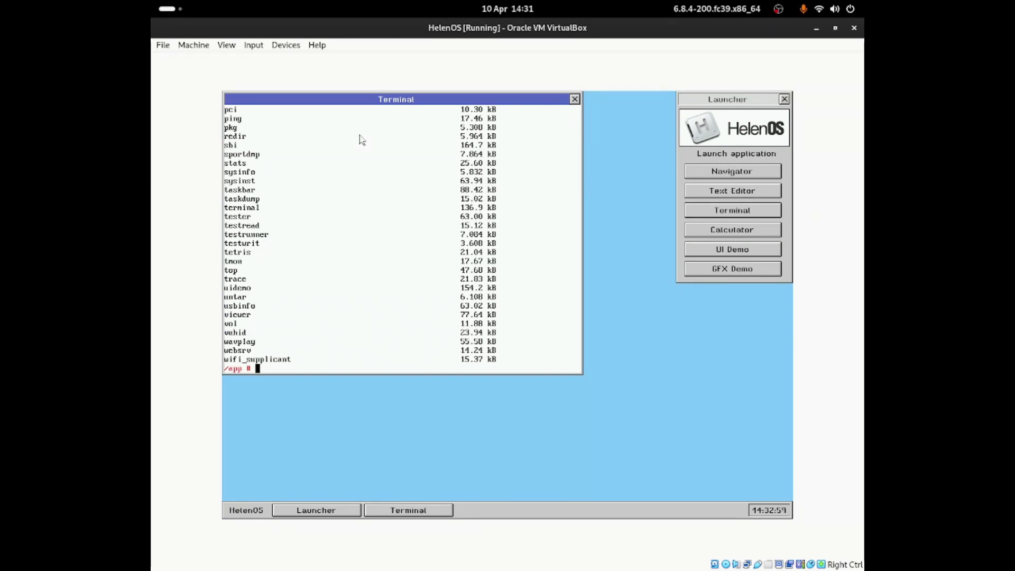
- Close the Terminal, move the Launcher down-left, and compute 9*933 in the Calculator
left_click(575, 100)
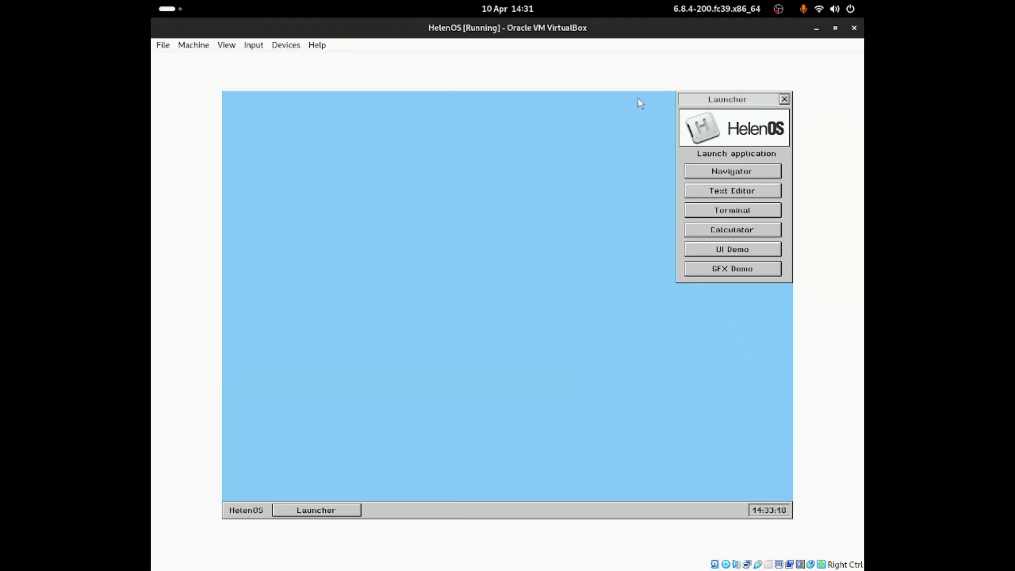
left_click_drag(686, 96, 604, 149)
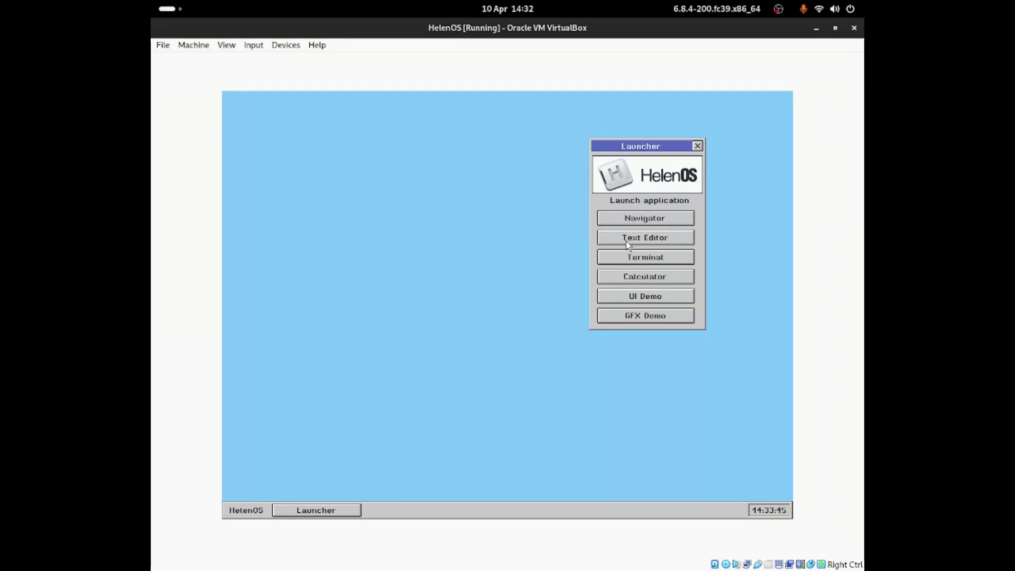
left_click(628, 283)
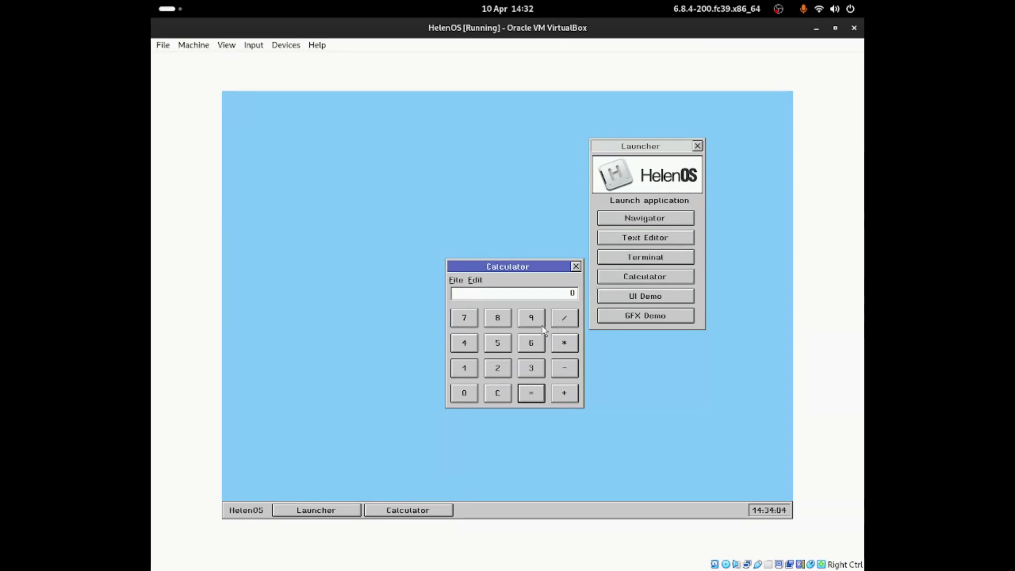
left_click(553, 334)
left_click(535, 321)
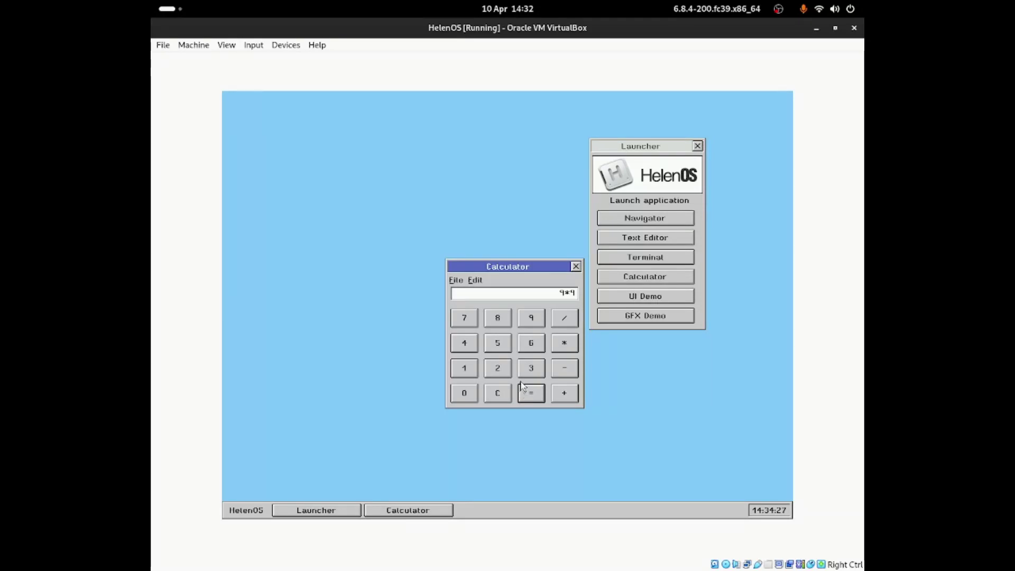
left_click(533, 367)
left_click(533, 367)
left_click(530, 396)
- Clear the Calculator, compute 2+2 = 4 after fixing a mistaken entry, then close it
left_click(508, 394)
left_click(505, 374)
double_click(564, 392)
left_click(490, 401)
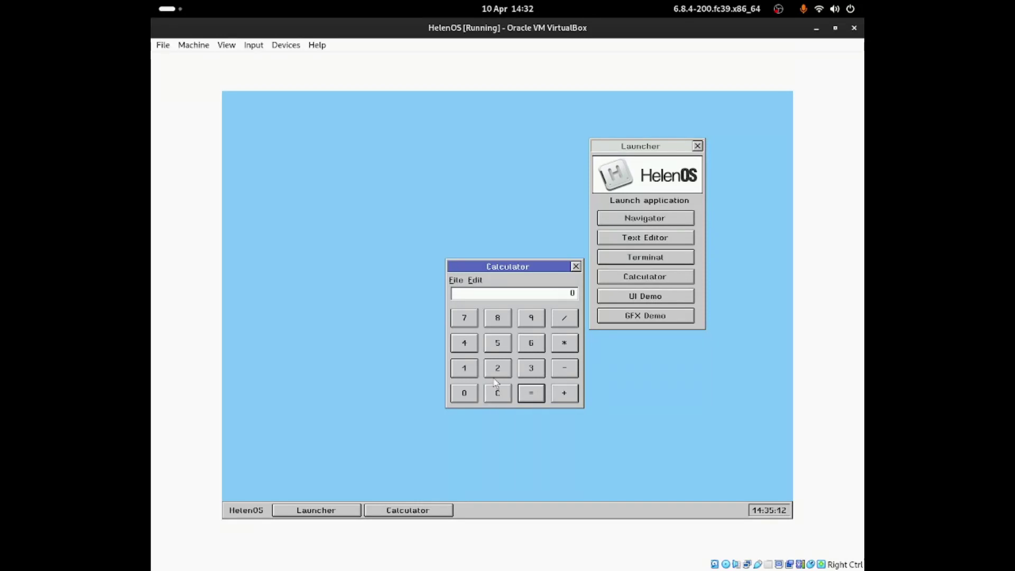
left_click(497, 374)
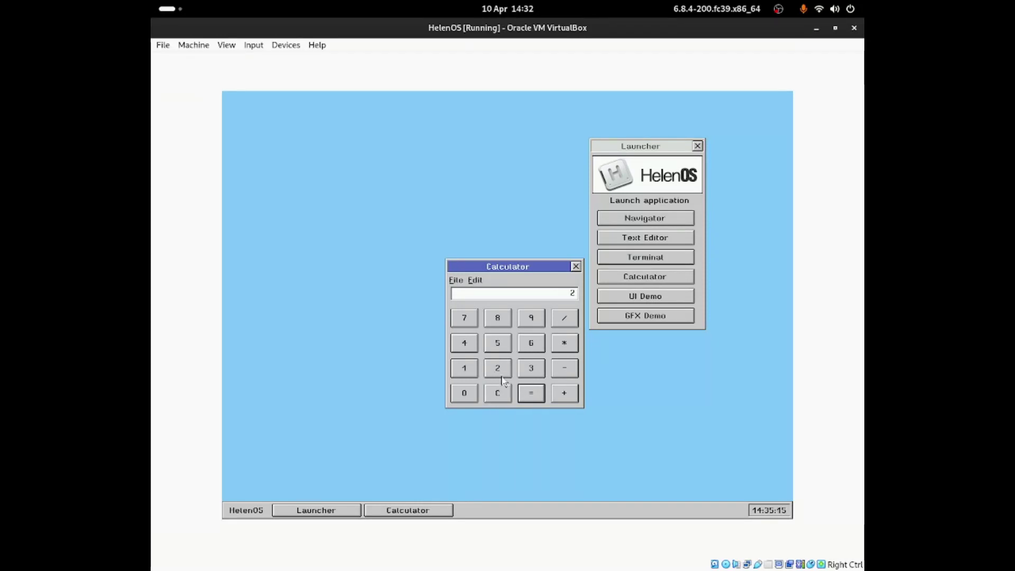
left_click(561, 394)
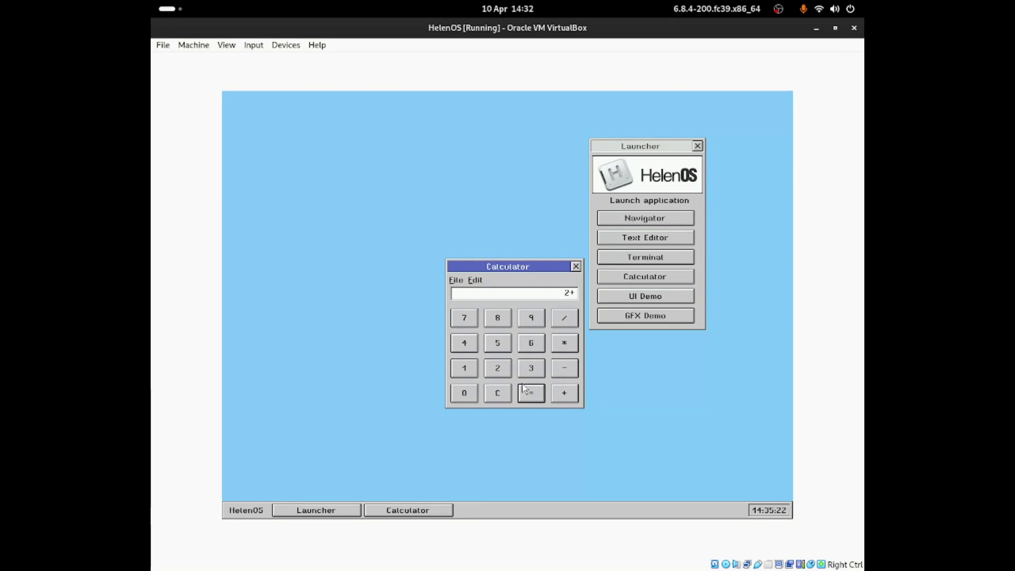
left_click(500, 371)
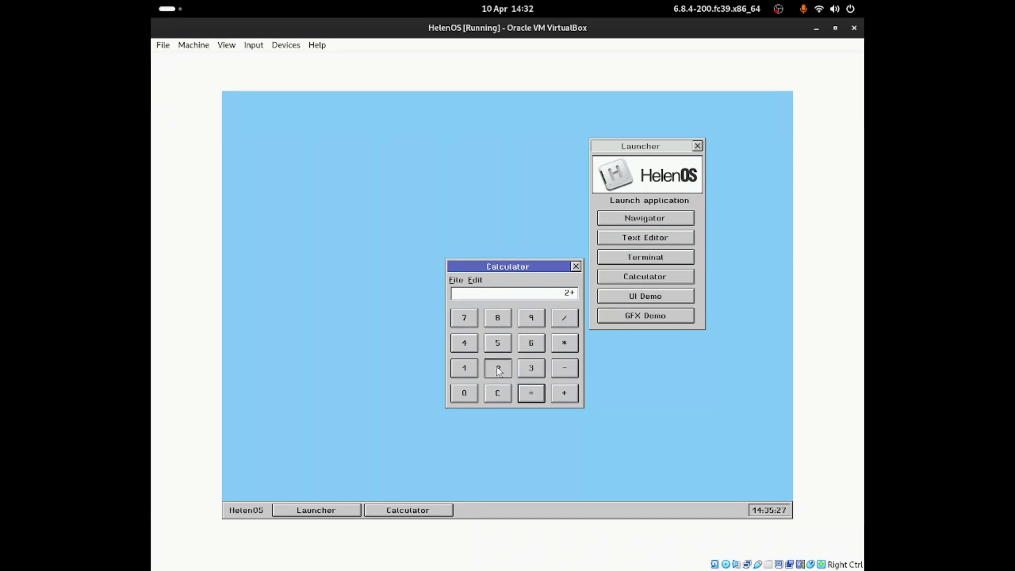
left_click(534, 393)
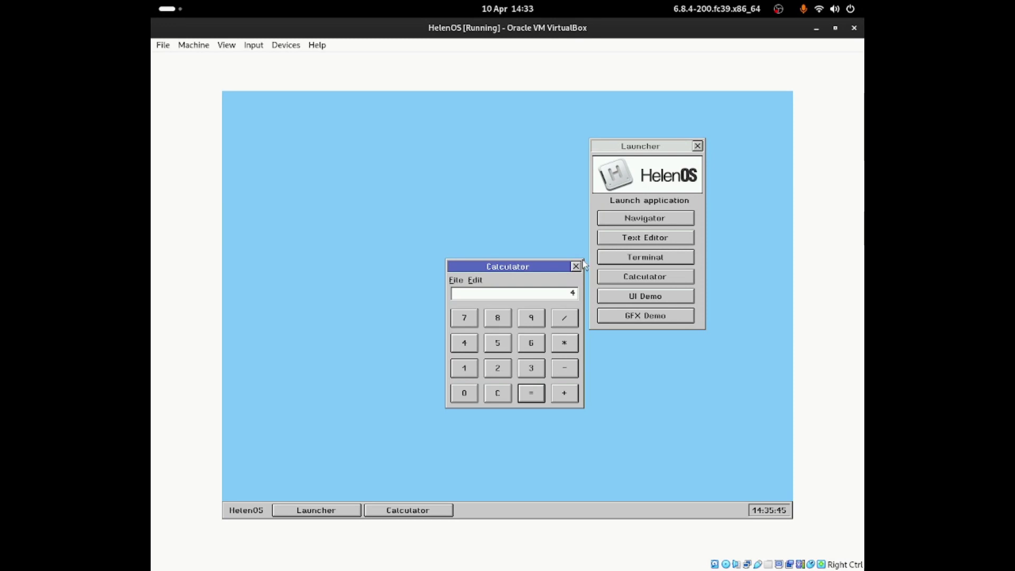
left_click(576, 267)
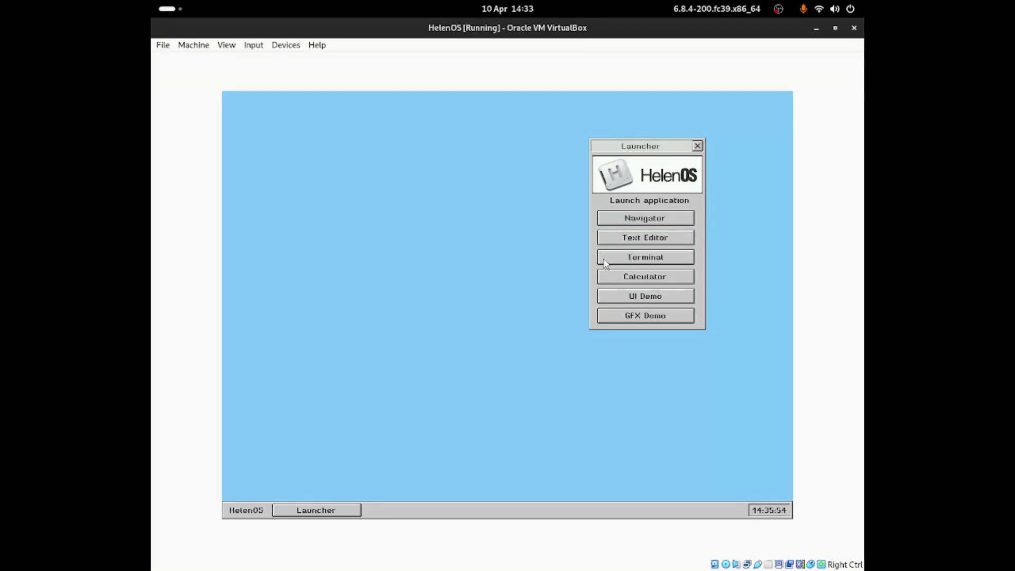
left_click(612, 242)
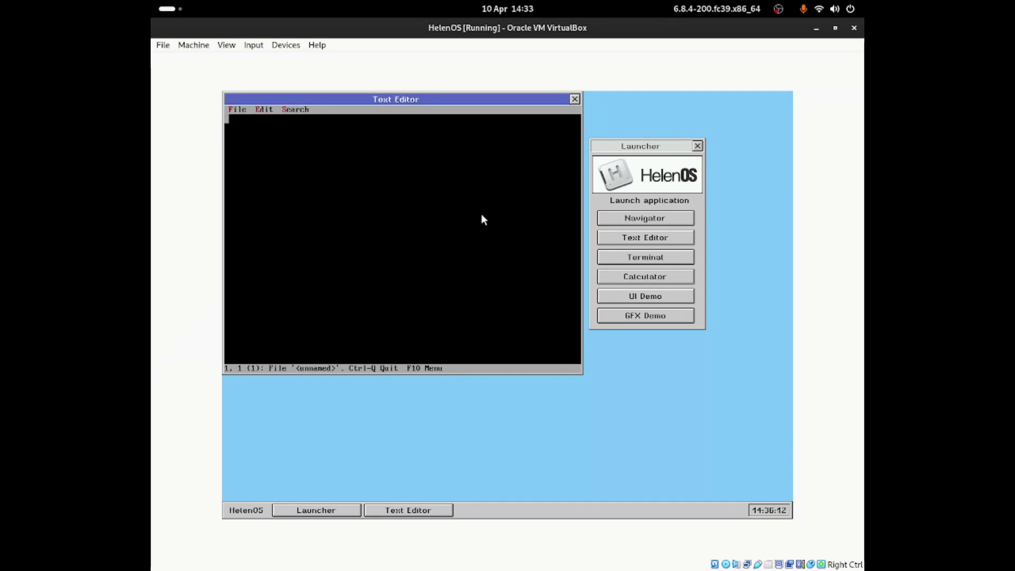
type("crosoft is tra")
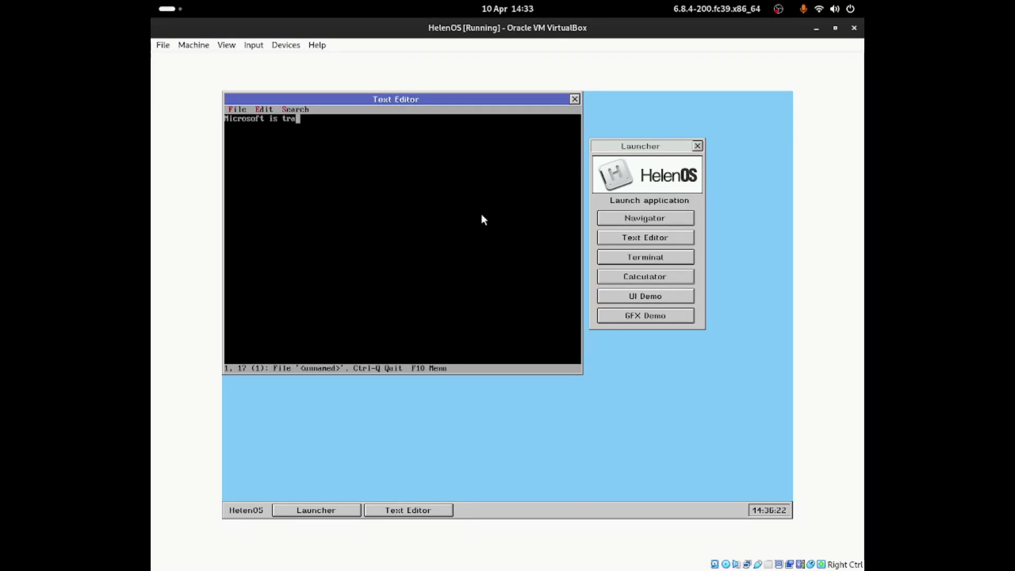
type("sh and L")
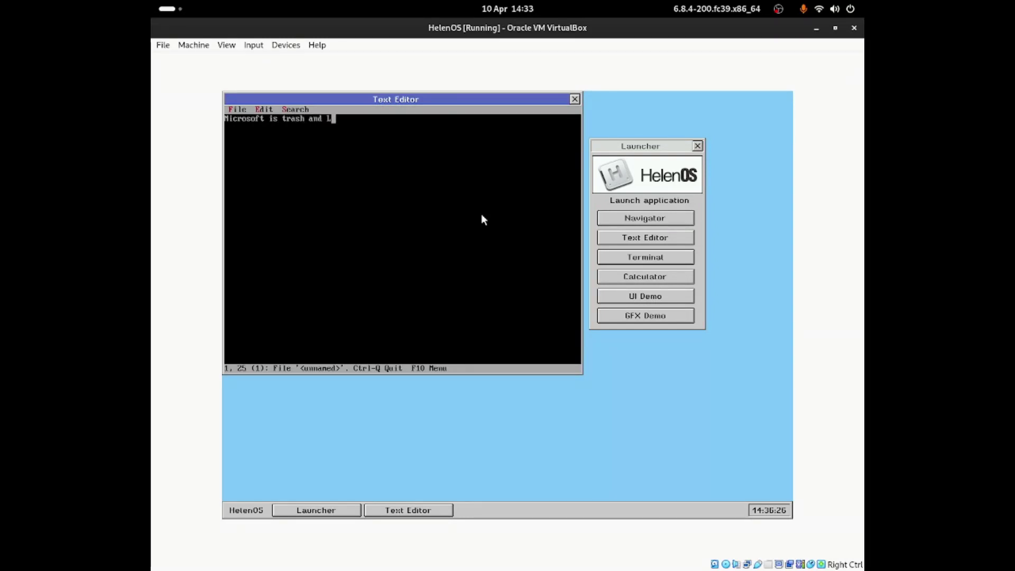
type("inux is a")
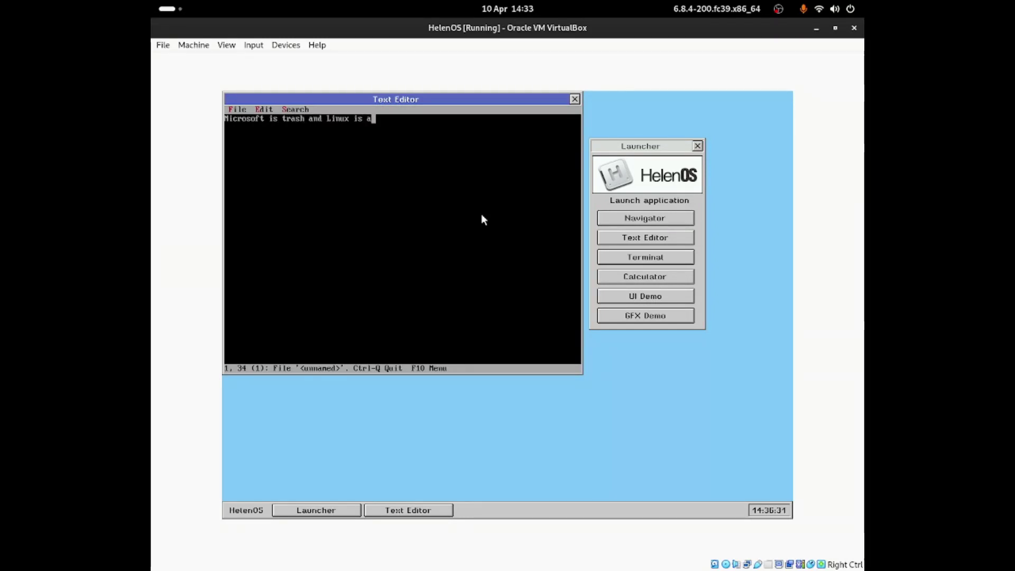
type("lway")
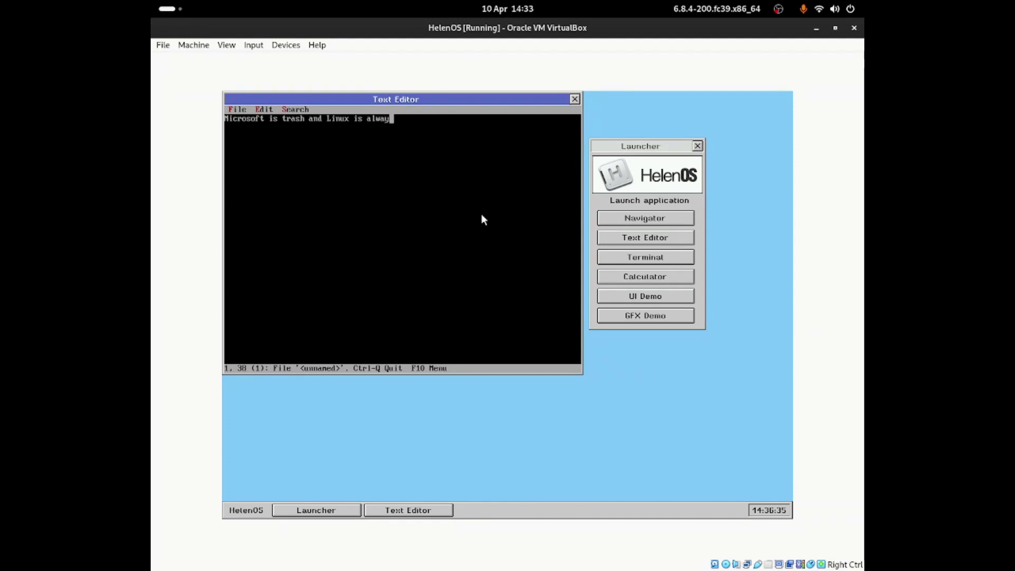
type("s better 10000000000000000")
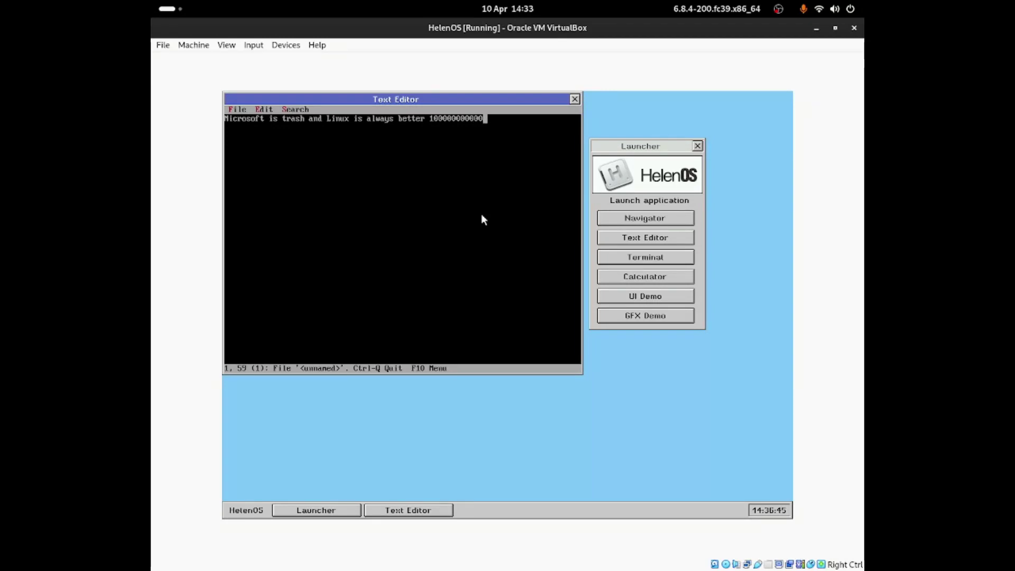
type("% correct!!!")
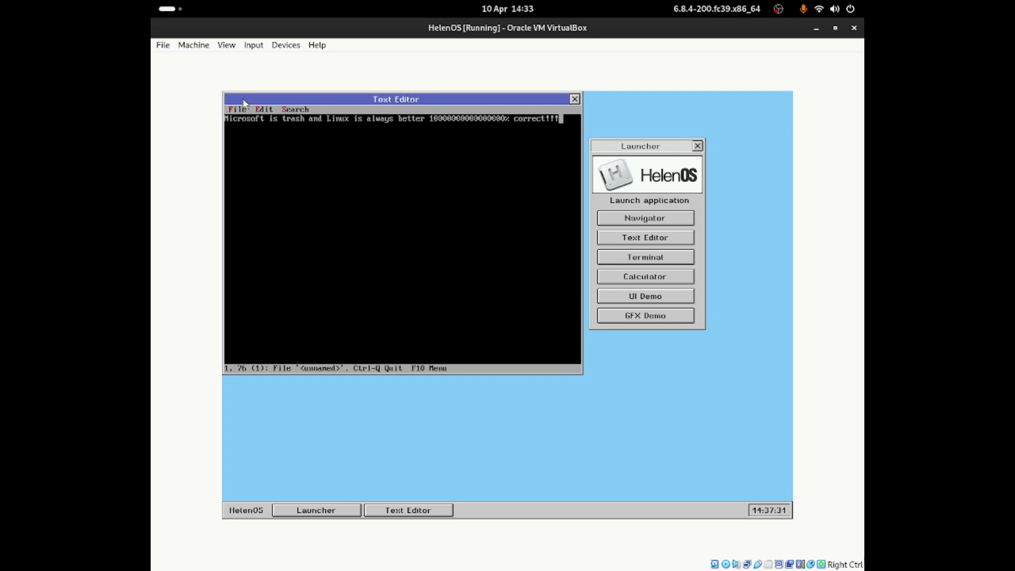
left_click_drag(252, 99, 238, 132)
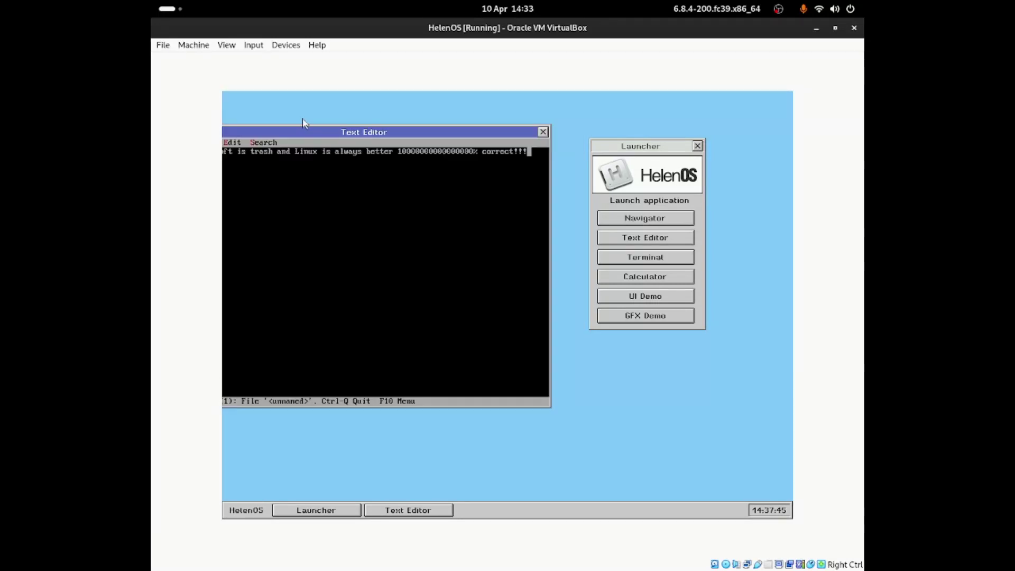
left_click_drag(316, 132, 361, 127)
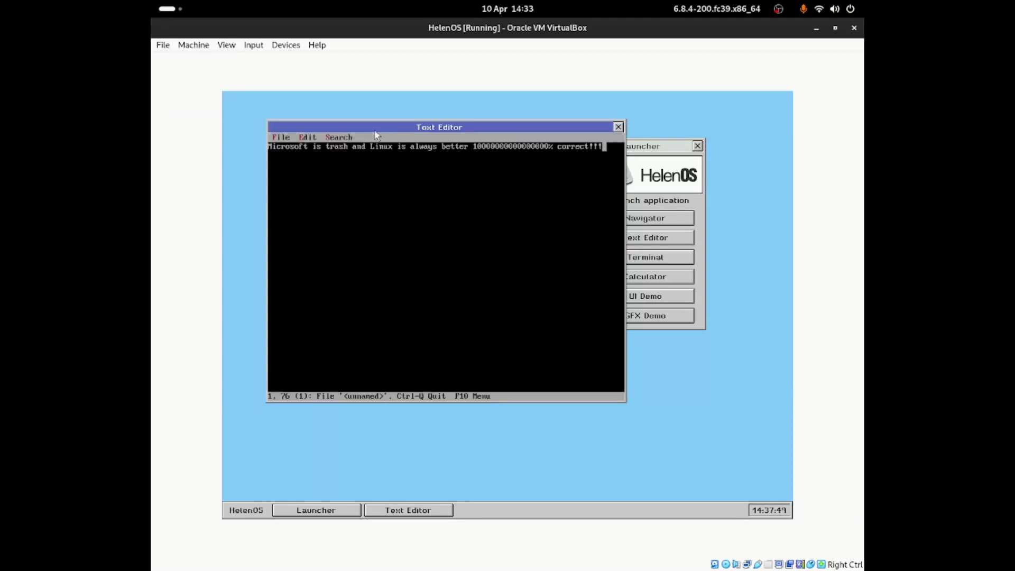